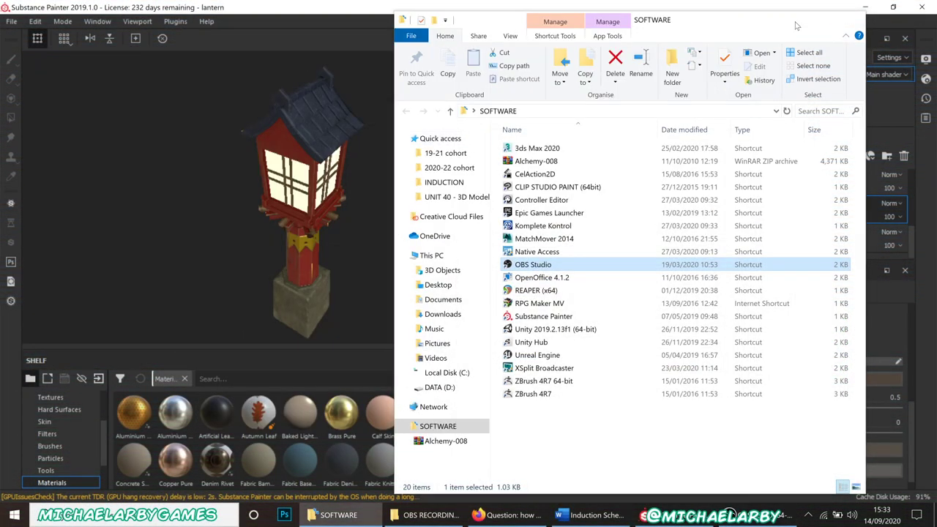
Examine the textured lantern's red post, gold band, stone base and roof from several angles.
{"action": "left_click", "coordinate": [794, 20]}
{"action": "left_click_drag", "start_coordinate": [336, 242], "coordinate": [360, 190], "text": "alt"}
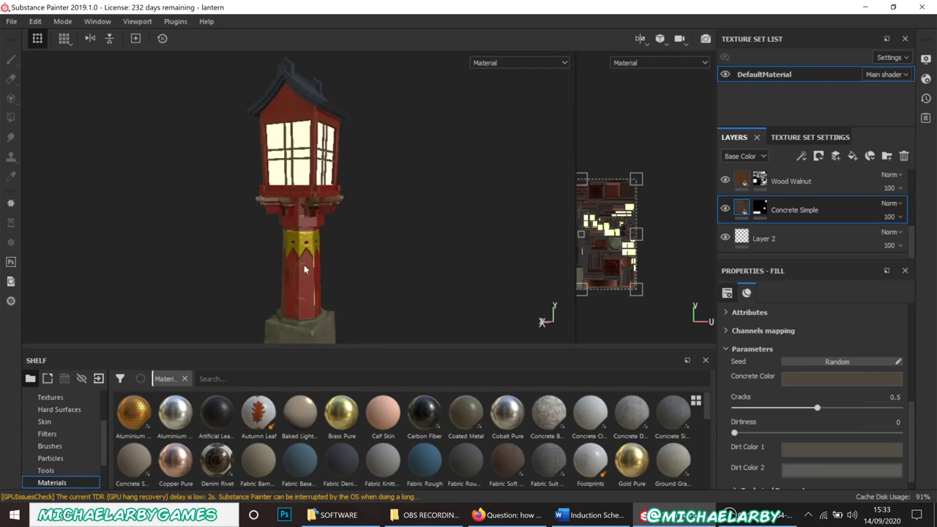
{"action": "scroll", "coordinate": [302, 286], "scroll_direction": "up", "scroll_amount": 6}
{"action": "left_click_drag", "start_coordinate": [310, 265], "coordinate": [373, 273], "text": "alt"}
{"action": "scroll", "coordinate": [304, 211], "scroll_direction": "down", "scroll_amount": 4}
{"action": "scroll", "coordinate": [310, 271], "scroll_direction": "up", "scroll_amount": 5}
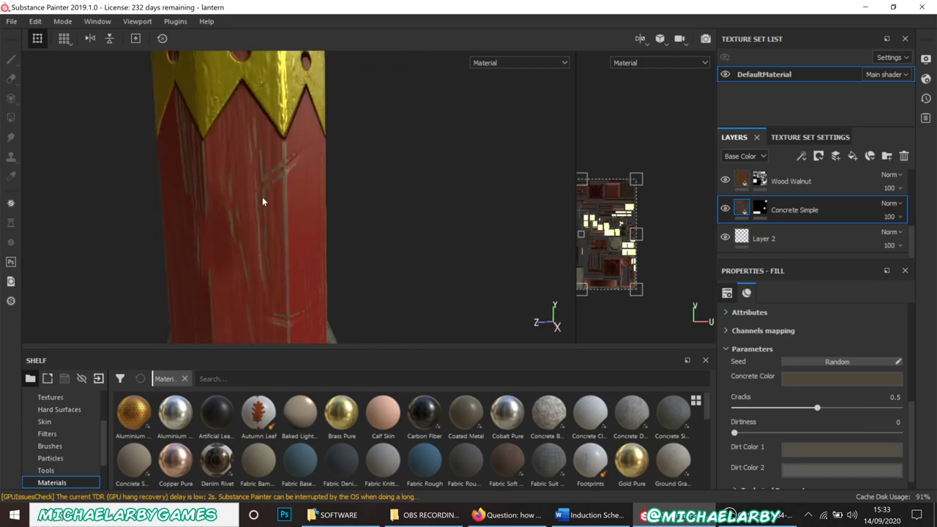
{"action": "scroll", "coordinate": [265, 227], "scroll_direction": "down", "scroll_amount": 5}
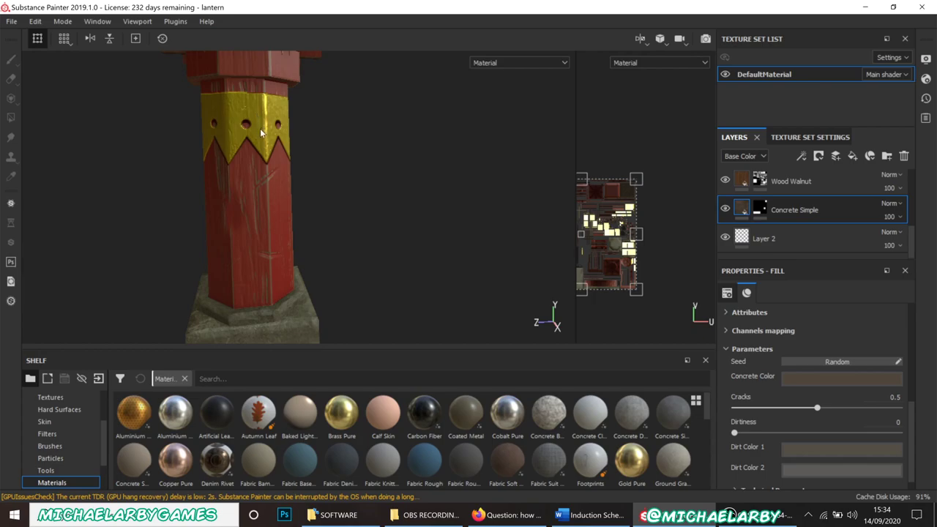
{"action": "scroll", "coordinate": [258, 125], "scroll_direction": "down", "scroll_amount": 5}
{"action": "left_click_drag", "start_coordinate": [267, 240], "coordinate": [205, 277], "text": "alt"}
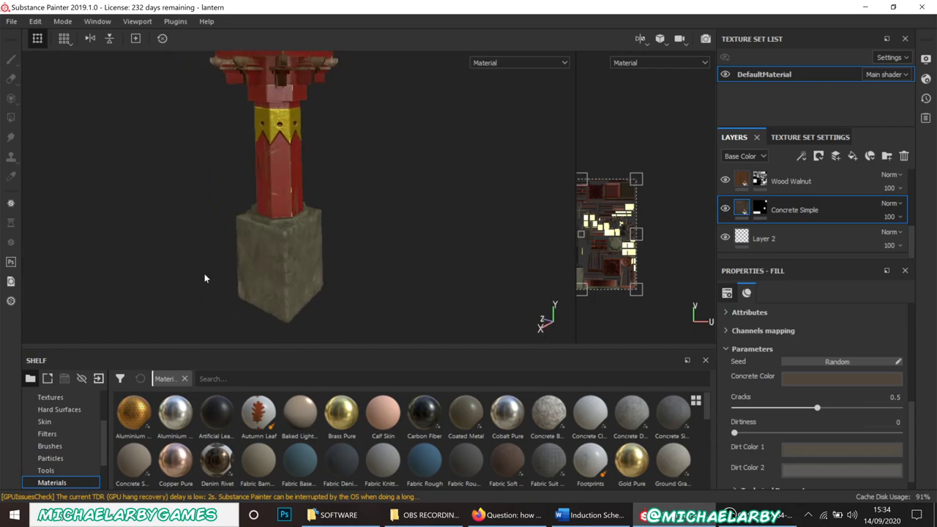
{"action": "scroll", "coordinate": [257, 271], "scroll_direction": "up", "scroll_amount": 5}
{"action": "scroll", "coordinate": [347, 186], "scroll_direction": "up", "scroll_amount": 2}
{"action": "left_click_drag", "start_coordinate": [307, 226], "coordinate": [291, 230], "text": "alt"}
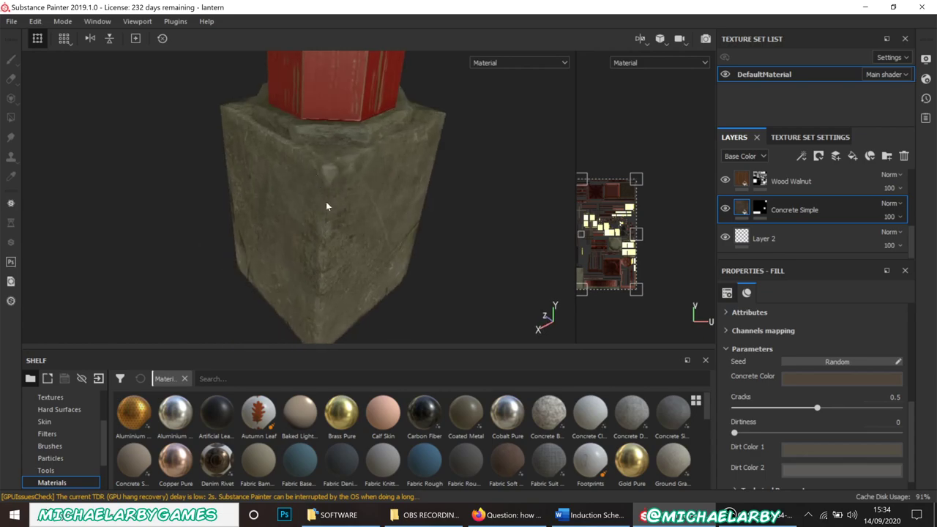
{"action": "left_click_drag", "start_coordinate": [384, 250], "coordinate": [267, 233], "text": "alt"}
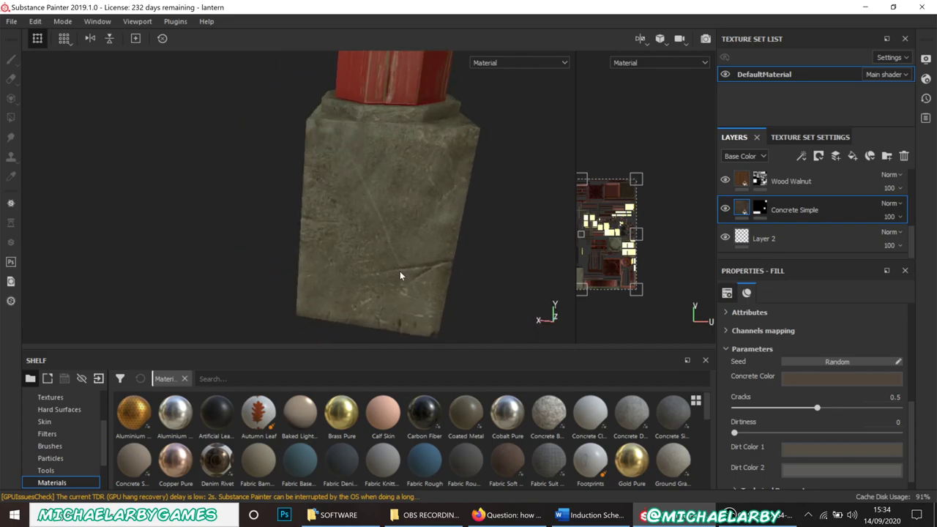
{"action": "scroll", "coordinate": [419, 254], "scroll_direction": "down", "scroll_amount": 8}
{"action": "middle_click_drag", "start_coordinate": [381, 106], "coordinate": [195, 247], "text": "alt"}
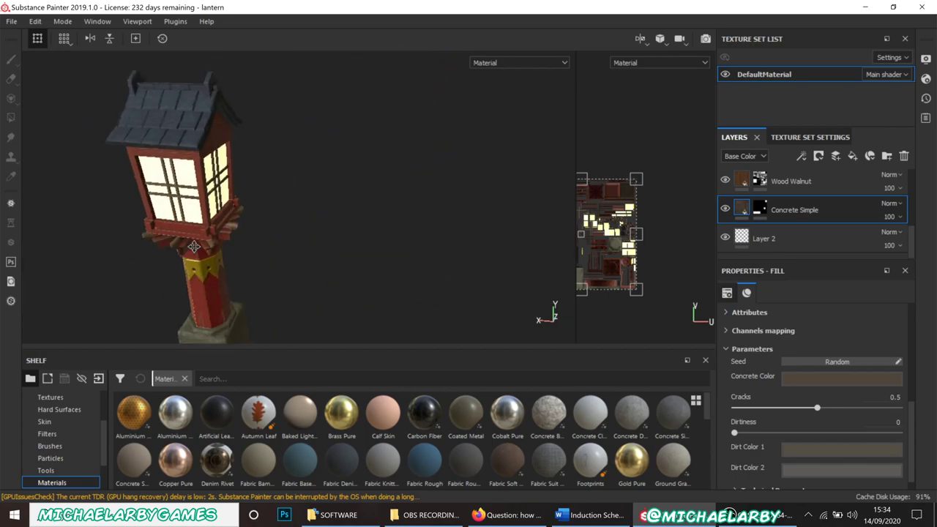
Create a new project from lantern_lowpoly.FBX with 2048 document resolution, discarding the unsaved changes to the open project.
{"action": "left_click", "coordinate": [18, 27]}
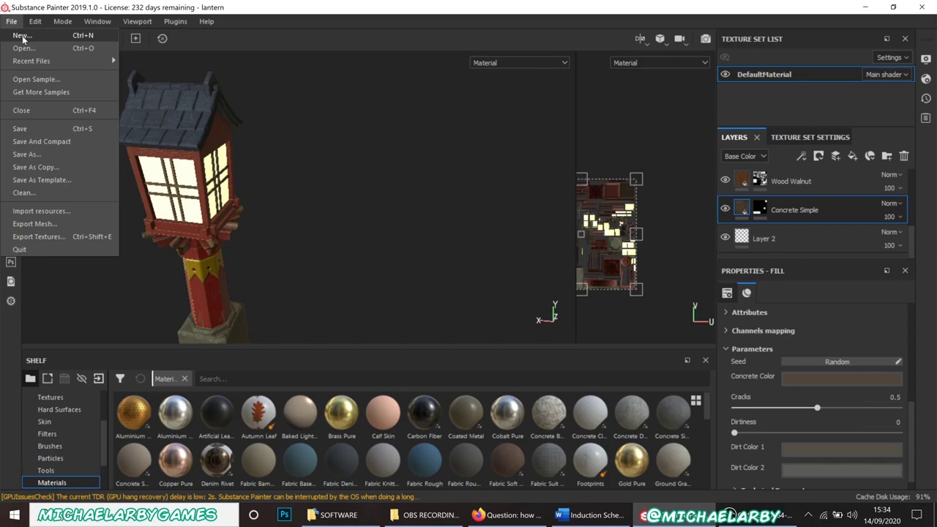
{"action": "left_click", "coordinate": [22, 37]}
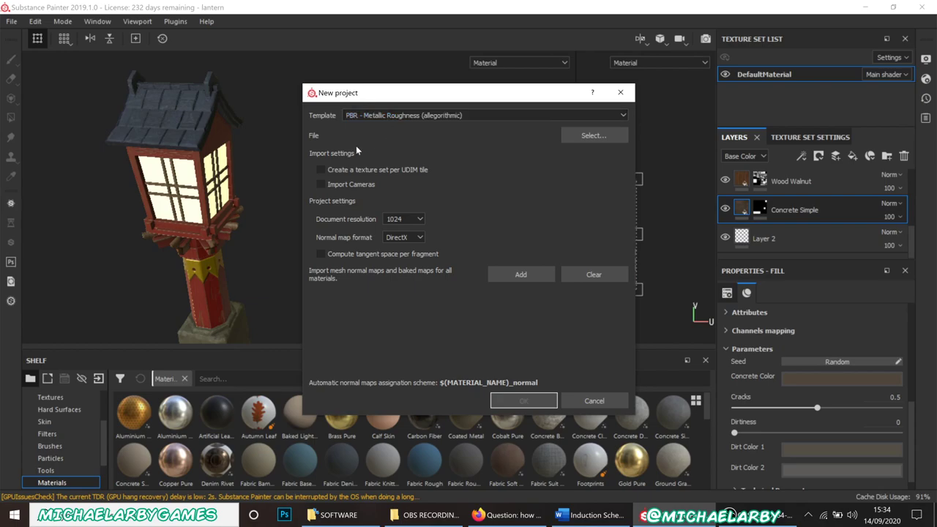
{"action": "left_click", "coordinate": [408, 218]}
{"action": "left_click", "coordinate": [392, 261]}
{"action": "left_click", "coordinate": [583, 136]}
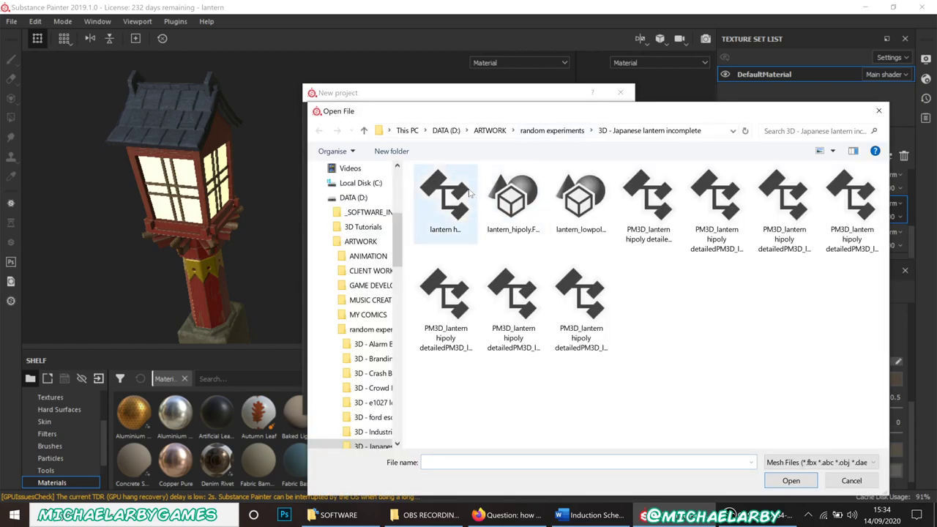
{"action": "left_click", "coordinate": [585, 208]}
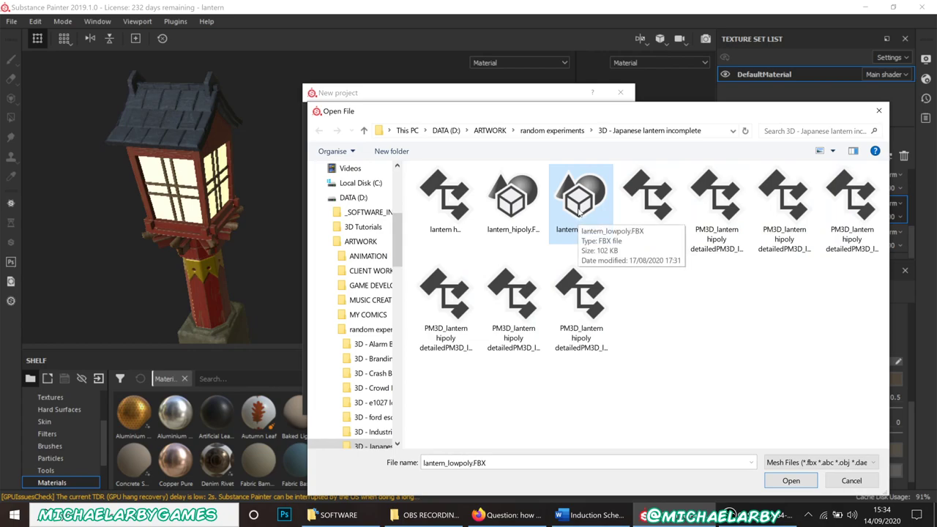
{"action": "double_click", "coordinate": [577, 208]}
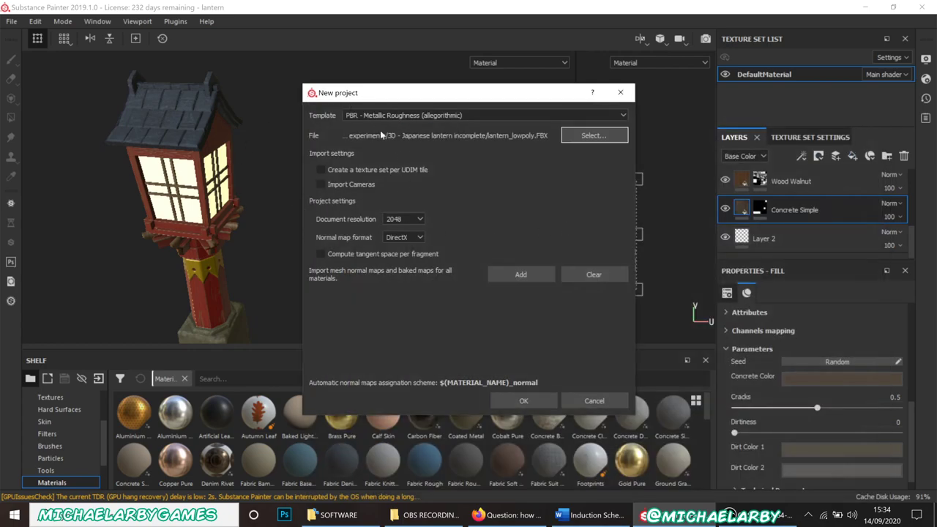
{"action": "left_click", "coordinate": [524, 401]}
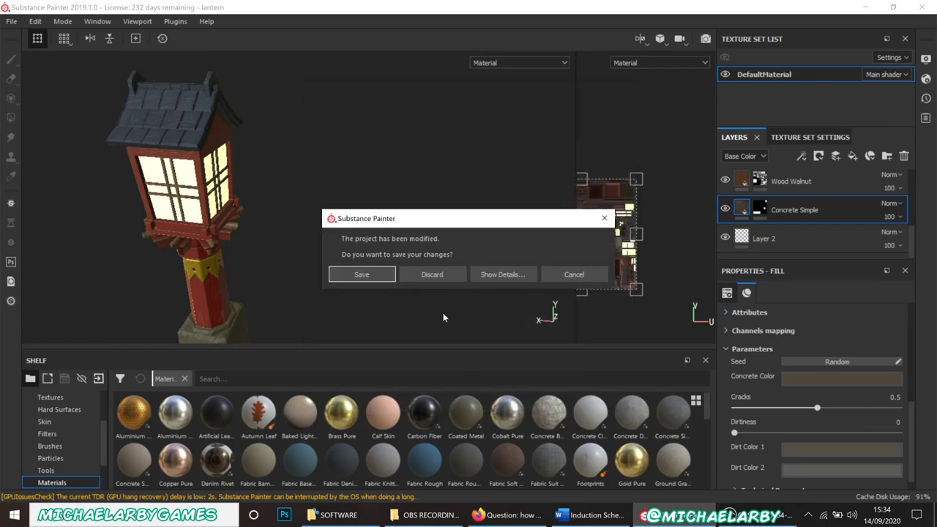
{"action": "left_click", "coordinate": [426, 276]}
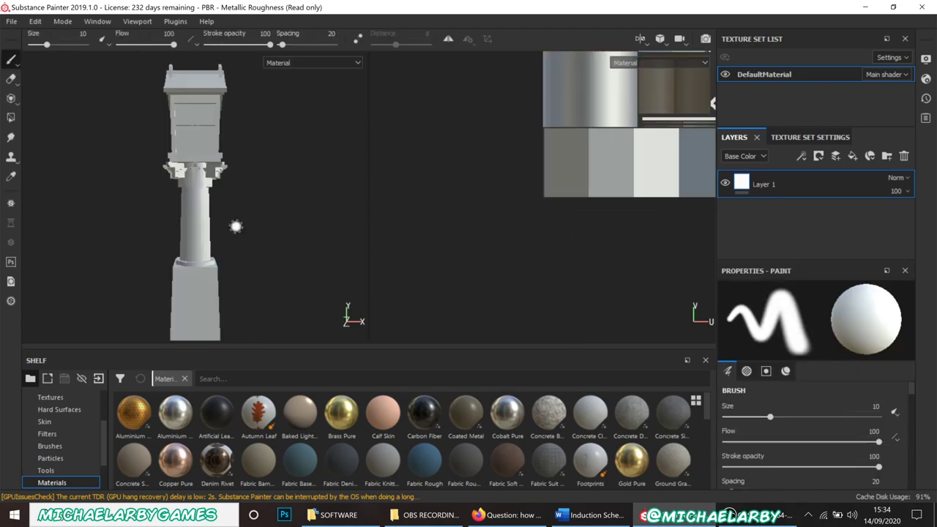
Inspect the untextured low-poly lantern and its UV layout, checking the model under rotated lighting.
{"action": "scroll", "coordinate": [182, 156], "scroll_direction": "up", "scroll_amount": 3}
{"action": "left_click_drag", "start_coordinate": [183, 160], "coordinate": [203, 191], "text": "alt"}
{"action": "scroll", "coordinate": [633, 153], "scroll_direction": "down", "scroll_amount": 4}
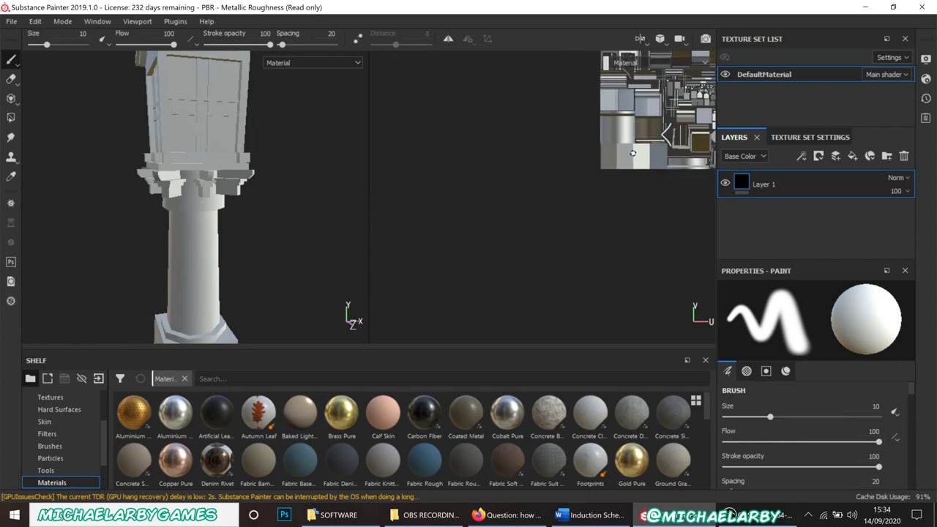
{"action": "middle_click_drag", "start_coordinate": [633, 119], "coordinate": [500, 205], "text": "alt"}
{"action": "scroll", "coordinate": [521, 171], "scroll_direction": "up", "scroll_amount": 3}
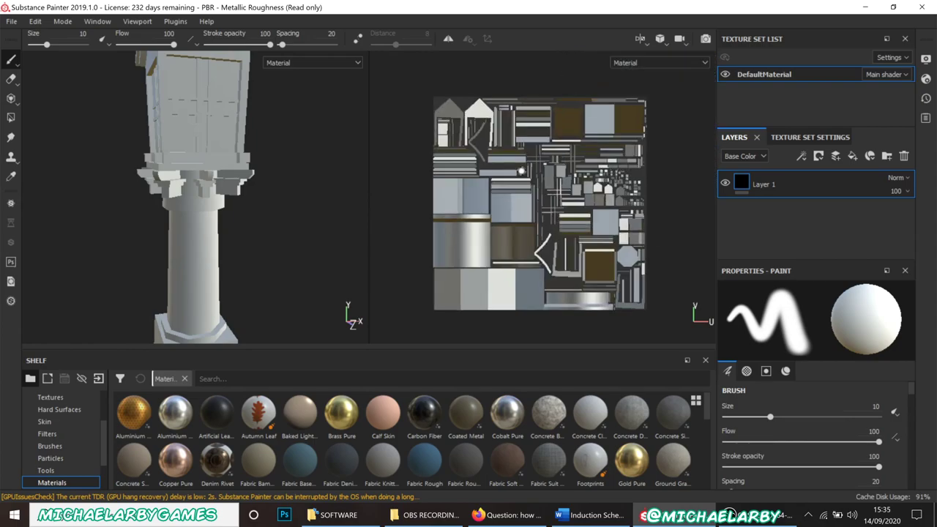
{"action": "scroll", "coordinate": [144, 193], "scroll_direction": "down", "scroll_amount": 3}
{"action": "scroll", "coordinate": [132, 214], "scroll_direction": "up", "scroll_amount": 3}
{"action": "scroll", "coordinate": [150, 125], "scroll_direction": "down", "scroll_amount": 2}
{"action": "scroll", "coordinate": [140, 136], "scroll_direction": "up", "scroll_amount": 3}
{"action": "scroll", "coordinate": [139, 136], "scroll_direction": "down", "scroll_amount": 2}
{"action": "scroll", "coordinate": [139, 136], "scroll_direction": "down", "scroll_amount": 2}
{"action": "scroll", "coordinate": [140, 136], "scroll_direction": "up", "scroll_amount": 3}
{"action": "scroll", "coordinate": [139, 136], "scroll_direction": "down", "scroll_amount": 2}
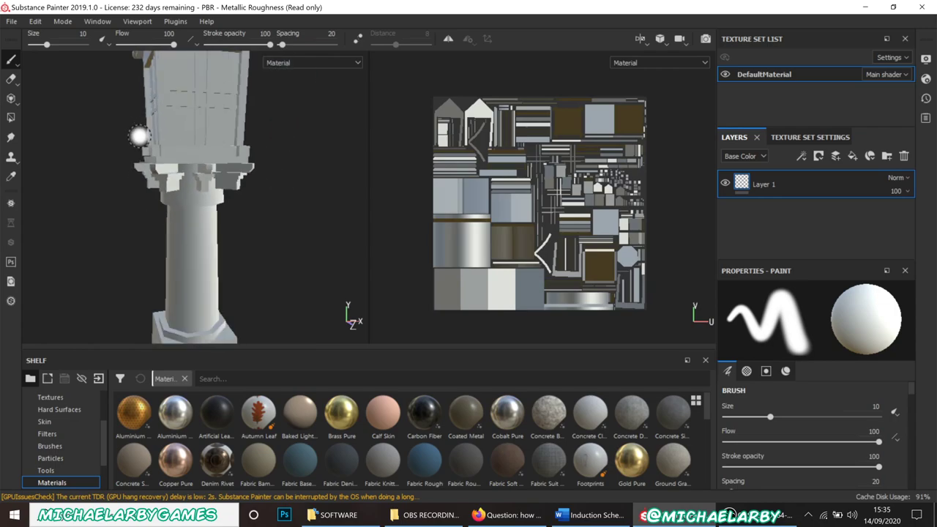
{"action": "mouse_move", "coordinate": [96, 204]}
{"action": "middle_mouse_down", "text": "alt"}
{"action": "mouse_move", "coordinate": [179, 186]}
{"action": "mouse_move", "coordinate": [109, 214]}
{"action": "mouse_move", "coordinate": [176, 210]}
{"action": "mouse_move", "coordinate": [106, 197]}
{"action": "middle_mouse_up", "text": "alt"}
{"action": "mouse_move", "coordinate": [95, 209]}
{"action": "left_mouse_down", "text": "alt"}
{"action": "mouse_move", "coordinate": [283, 185]}
{"action": "mouse_move", "coordinate": [257, 227]}
{"action": "mouse_move", "coordinate": [121, 221]}
{"action": "left_mouse_up", "text": "alt"}
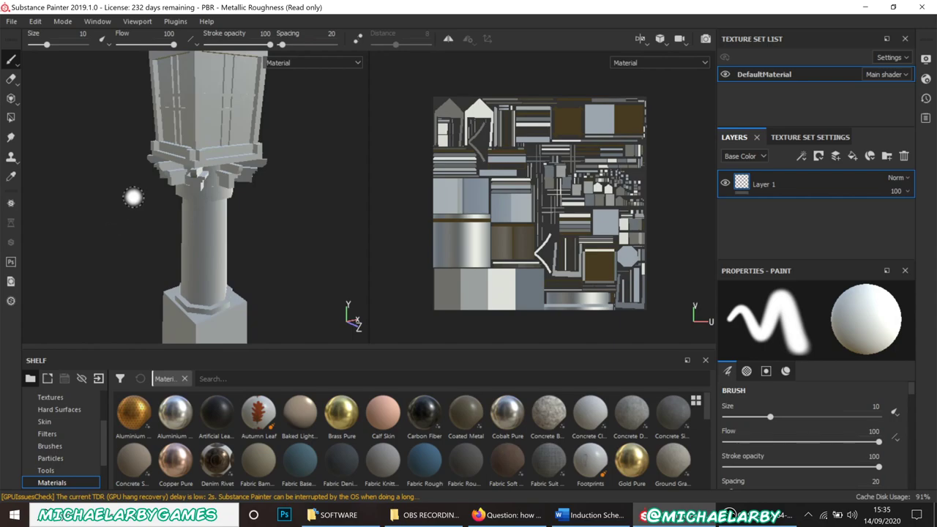
{"action": "mouse_move", "coordinate": [112, 192]}
{"action": "right_mouse_down", "text": "shift"}
{"action": "mouse_move", "coordinate": [37, 200]}
{"action": "mouse_move", "coordinate": [94, 183]}
{"action": "mouse_move", "coordinate": [256, 174]}
{"action": "mouse_move", "coordinate": [201, 216]}
{"action": "mouse_move", "coordinate": [138, 213]}
{"action": "right_mouse_up", "text": "shift"}
Open the mesh map baking settings for the texture set and set the output size to 2048.
{"action": "left_click", "coordinate": [797, 139]}
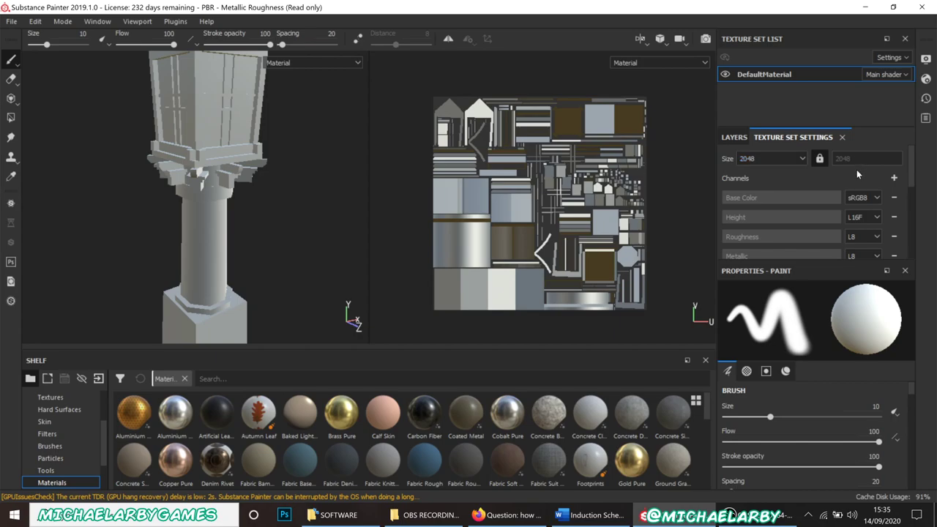
{"action": "scroll", "coordinate": [784, 185], "scroll_direction": "down", "scroll_amount": 2}
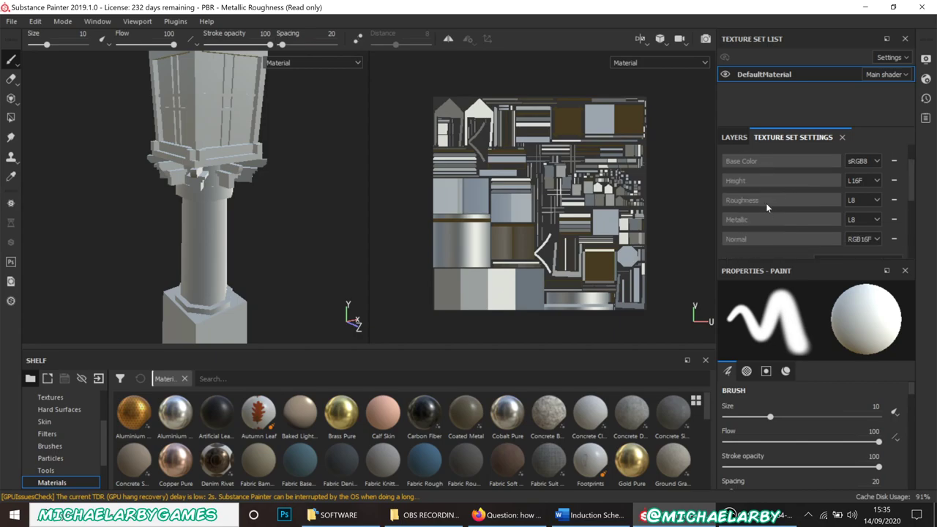
{"action": "scroll", "coordinate": [766, 203], "scroll_direction": "down", "scroll_amount": 5}
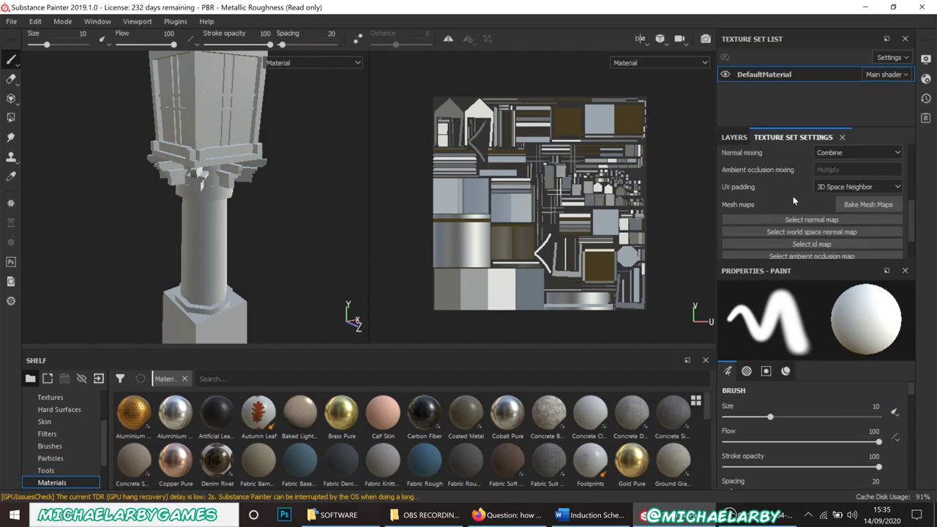
{"action": "left_click", "coordinate": [861, 206]}
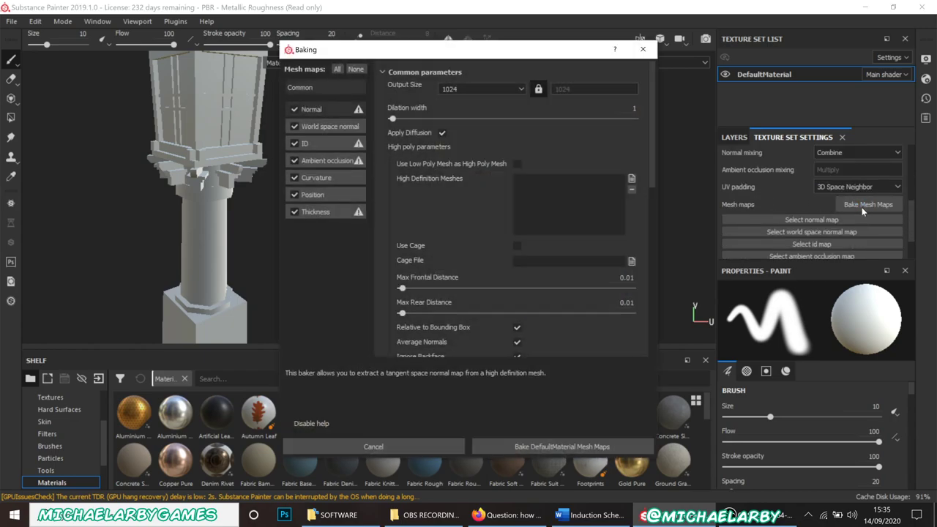
{"action": "left_click", "coordinate": [515, 91]}
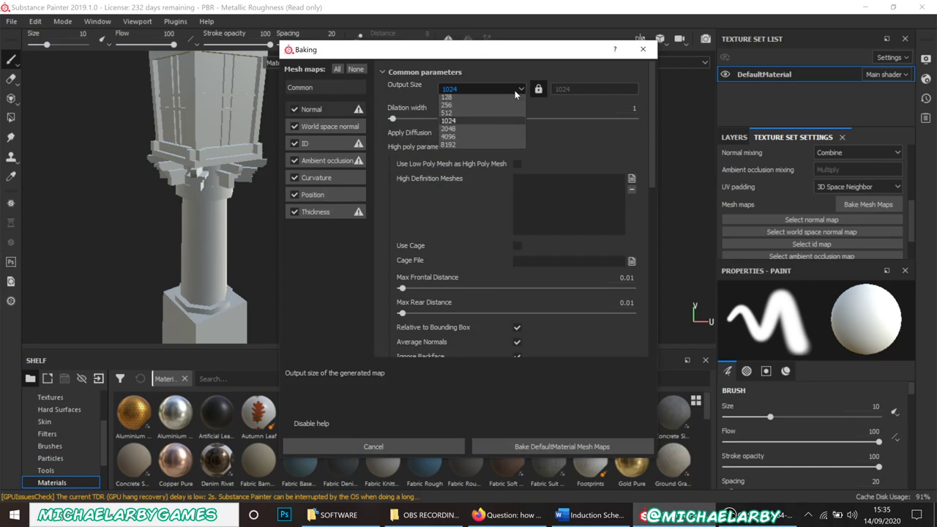
{"action": "left_click", "coordinate": [477, 147]}
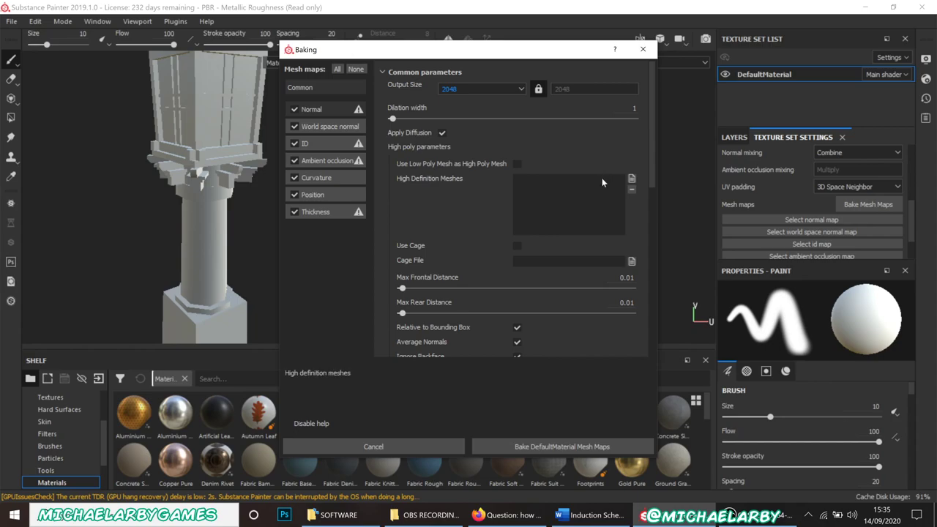
Load all seven PM3D_lantern hipoly detailed OBJ files as high definition meshes and bake the DefaultMaterial mesh maps.
{"action": "left_click", "coordinate": [630, 180]}
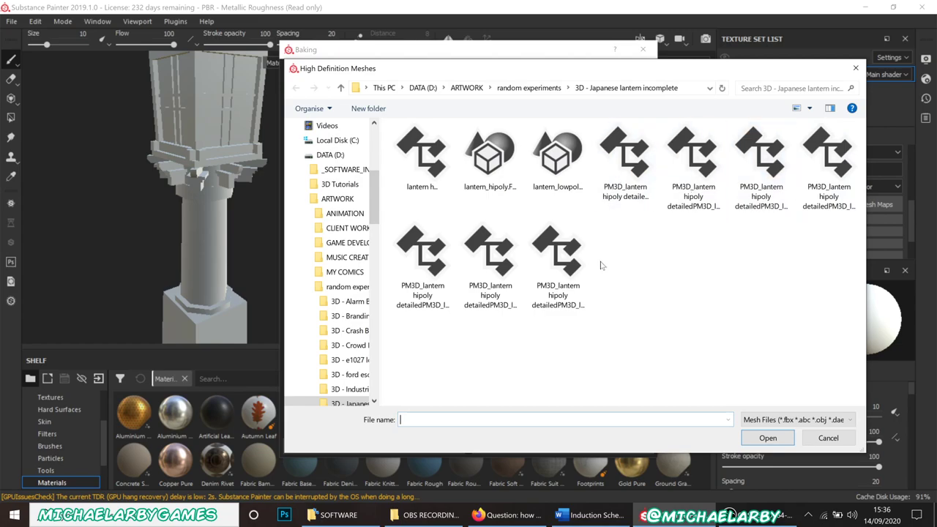
{"action": "left_click", "coordinate": [565, 275]}
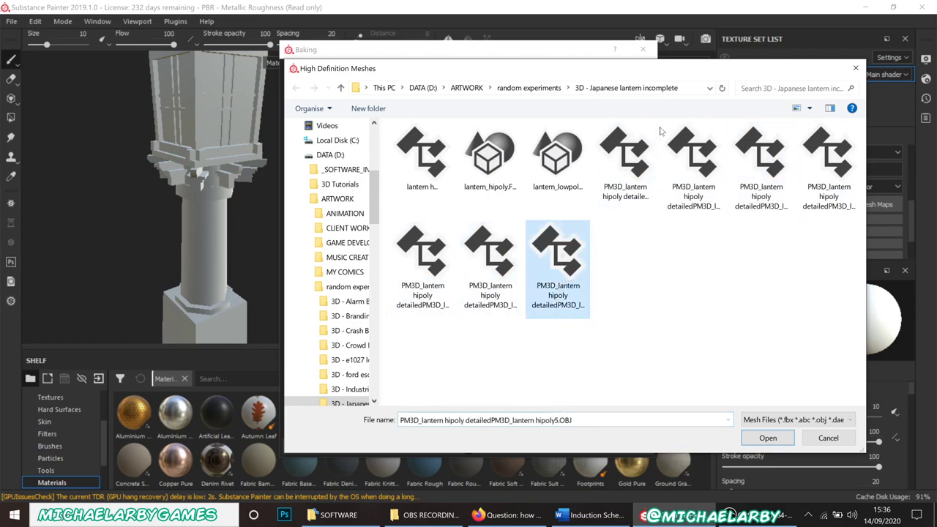
{"action": "left_click", "coordinate": [645, 174]}
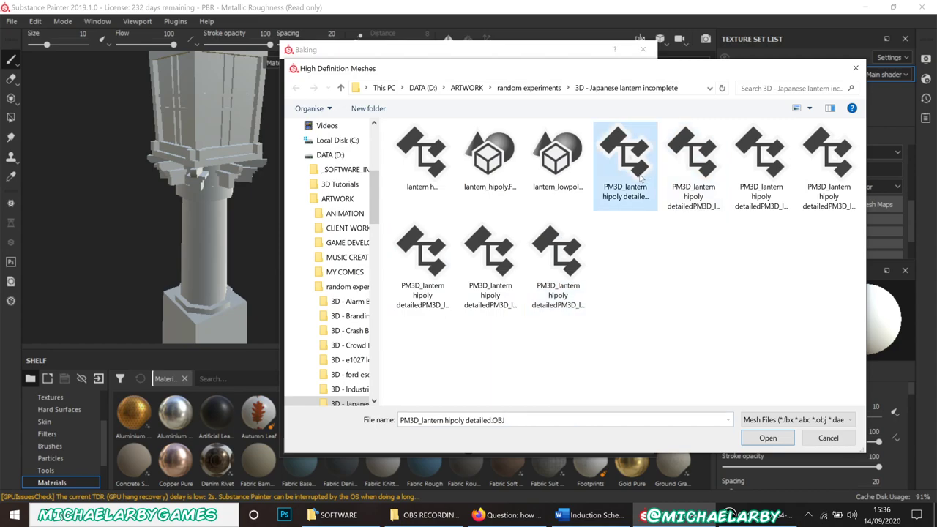
{"action": "left_click", "coordinate": [560, 271], "text": "shift"}
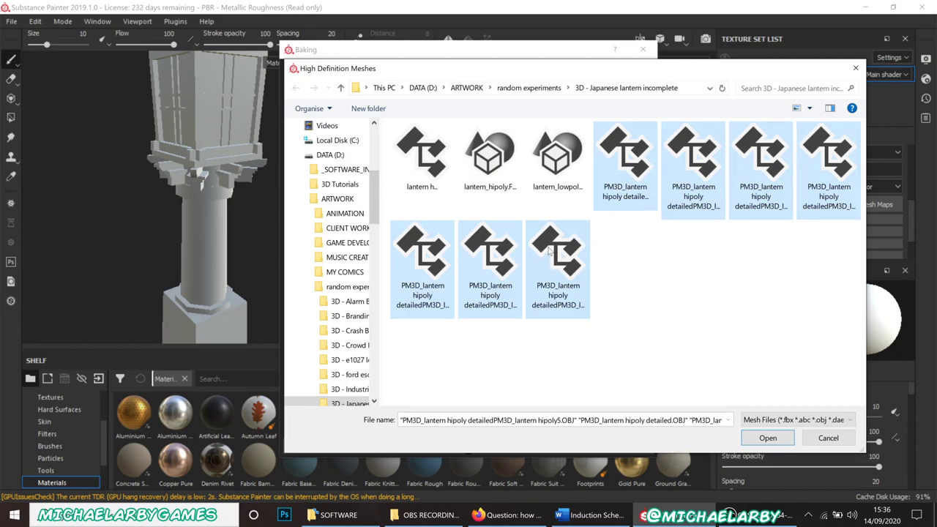
{"action": "left_click", "coordinate": [768, 437]}
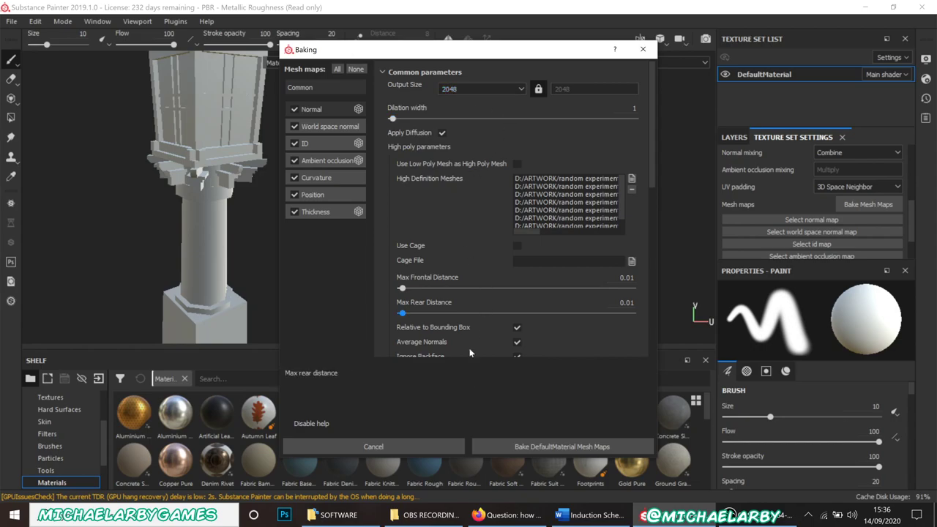
{"action": "left_click", "coordinate": [536, 447]}
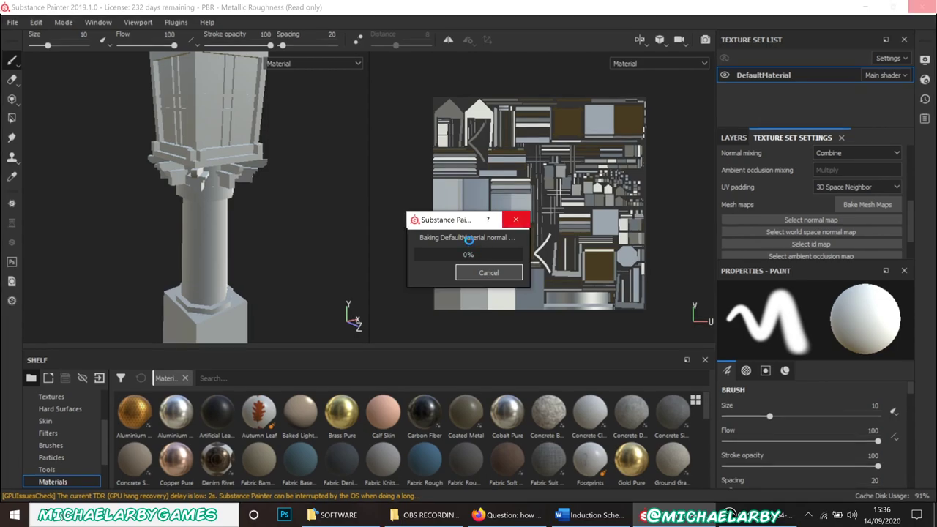
{"action": "left_click", "coordinate": [754, 520]}
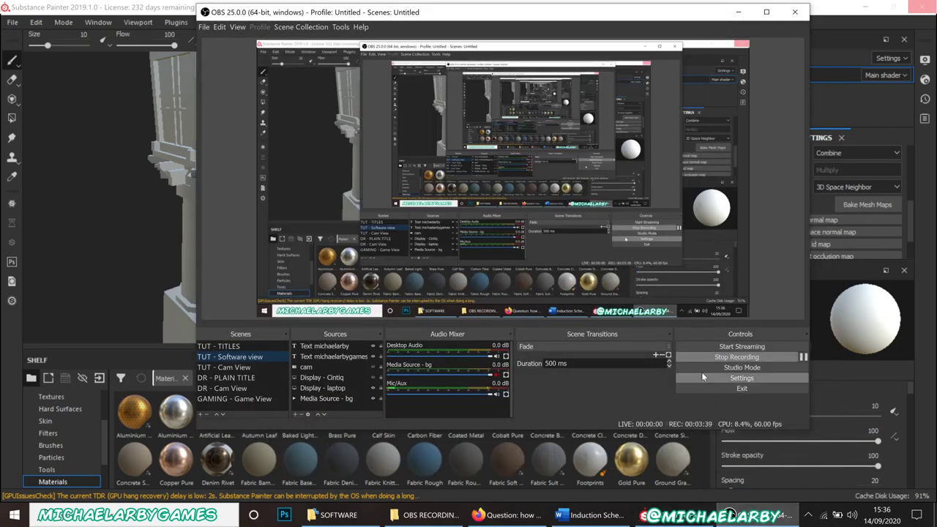
{"action": "left_click", "coordinate": [803, 356]}
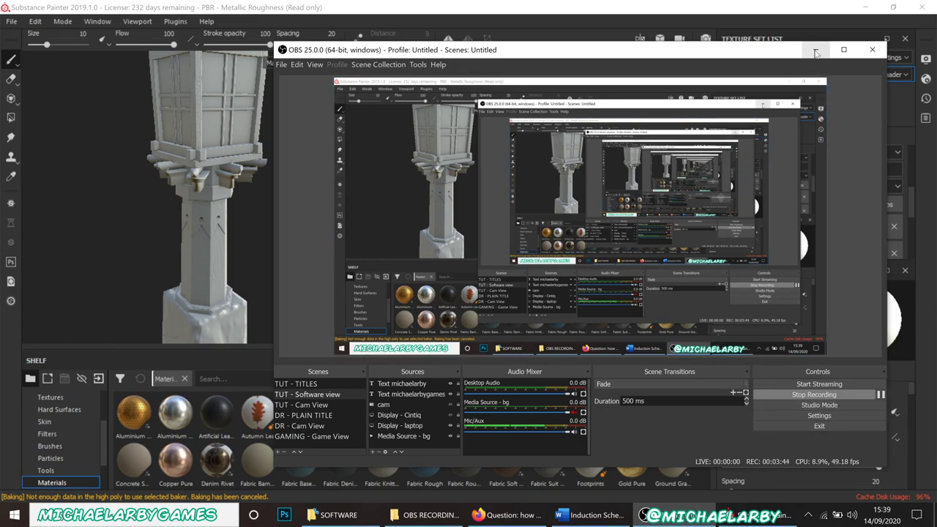
{"action": "left_click", "coordinate": [815, 51]}
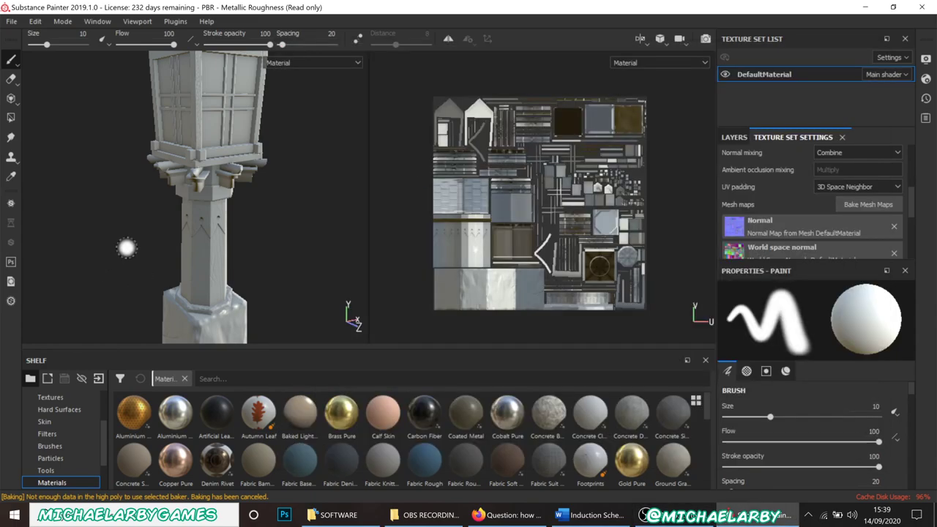
Examine the baked detail on the lantern's post, stone base and roof tiles from several angles and under rotated lighting.
{"action": "scroll", "coordinate": [180, 316], "scroll_direction": "up", "scroll_amount": 5}
{"action": "mouse_move", "coordinate": [193, 245]}
{"action": "left_mouse_down", "text": "alt"}
{"action": "mouse_move", "coordinate": [222, 234]}
{"action": "mouse_move", "coordinate": [219, 221]}
{"action": "left_mouse_up", "text": "alt"}
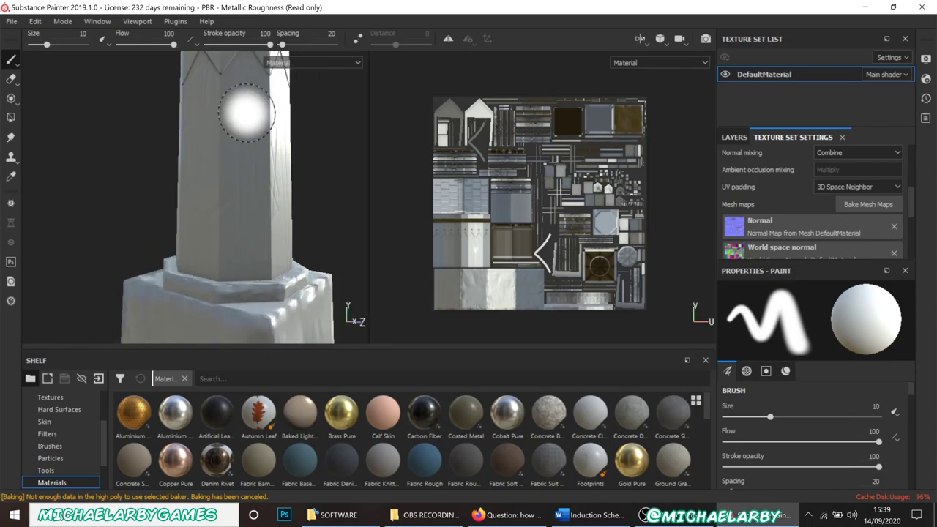
{"action": "scroll", "coordinate": [206, 181], "scroll_direction": "down", "scroll_amount": 3}
{"action": "left_click_drag", "start_coordinate": [221, 306], "coordinate": [142, 322], "text": "alt"}
{"action": "middle_click_drag", "start_coordinate": [167, 299], "coordinate": [80, 183], "text": "alt"}
{"action": "middle_click_drag", "start_coordinate": [143, 258], "coordinate": [101, 195], "text": "alt"}
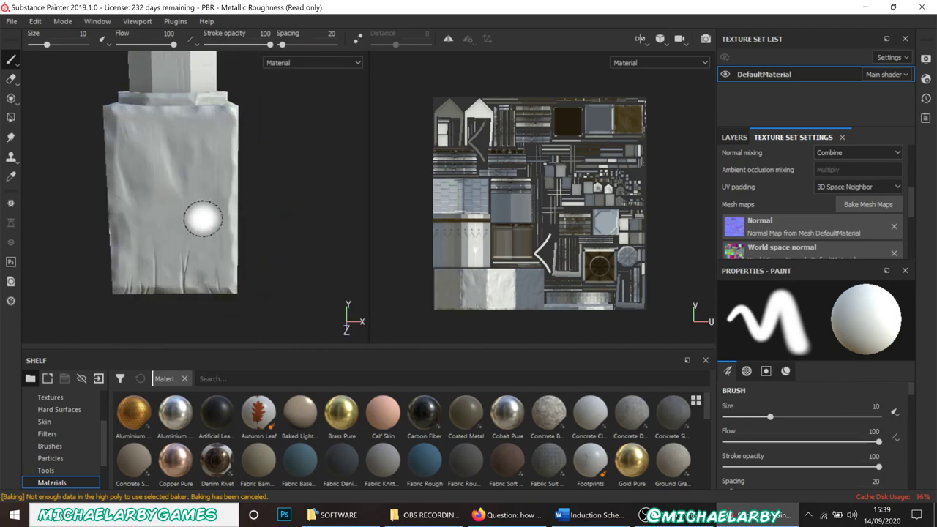
{"action": "scroll", "coordinate": [190, 318], "scroll_direction": "down", "scroll_amount": 6}
{"action": "mouse_move", "coordinate": [139, 131]}
{"action": "middle_mouse_down", "text": "alt"}
{"action": "mouse_move", "coordinate": [167, 186]}
{"action": "mouse_move", "coordinate": [189, 343]}
{"action": "mouse_move", "coordinate": [185, 331]}
{"action": "middle_mouse_up", "text": "alt"}
{"action": "scroll", "coordinate": [136, 105], "scroll_direction": "up", "scroll_amount": 6}
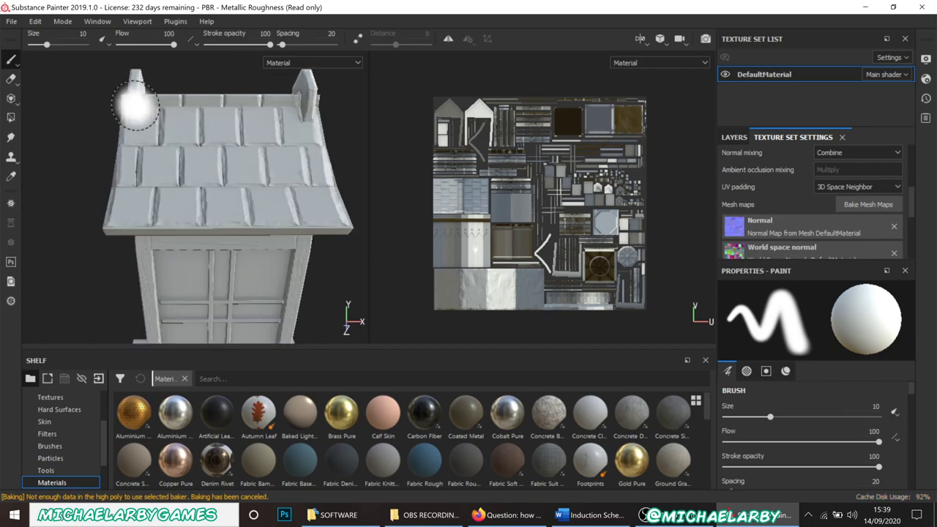
{"action": "scroll", "coordinate": [156, 178], "scroll_direction": "down", "scroll_amount": 1}
{"action": "mouse_move", "coordinate": [151, 181]}
{"action": "left_mouse_down", "text": "alt"}
{"action": "mouse_move", "coordinate": [229, 151]}
{"action": "mouse_move", "coordinate": [212, 167]}
{"action": "mouse_move", "coordinate": [103, 182]}
{"action": "mouse_move", "coordinate": [147, 183]}
{"action": "mouse_move", "coordinate": [124, 191]}
{"action": "left_mouse_up", "text": "alt"}
{"action": "right_click_drag", "start_coordinate": [62, 204], "coordinate": [124, 188], "text": "shift"}
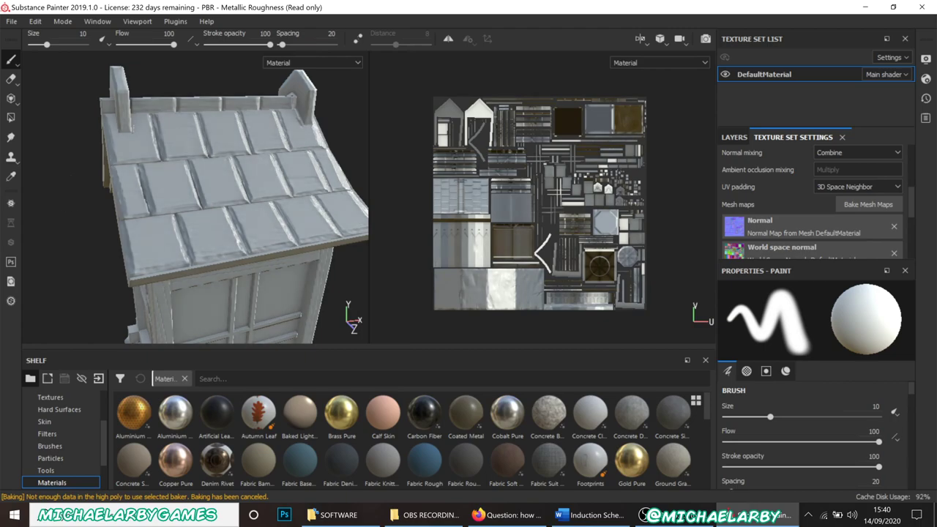
{"action": "mouse_move", "coordinate": [77, 192]}
{"action": "left_mouse_down", "text": "alt"}
{"action": "mouse_move", "coordinate": [139, 184]}
{"action": "mouse_move", "coordinate": [174, 200]}
{"action": "mouse_move", "coordinate": [217, 197]}
{"action": "mouse_move", "coordinate": [112, 211]}
{"action": "mouse_move", "coordinate": [89, 180]}
{"action": "left_mouse_up", "text": "alt"}
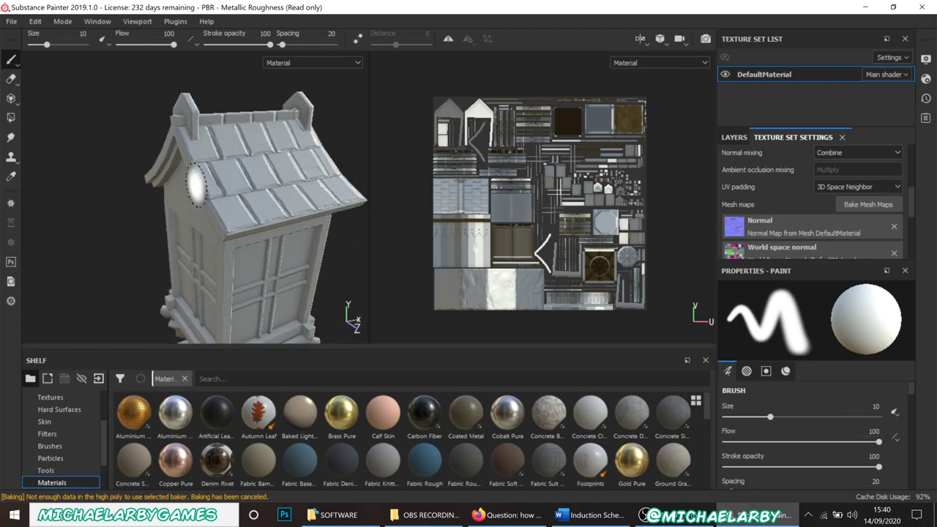